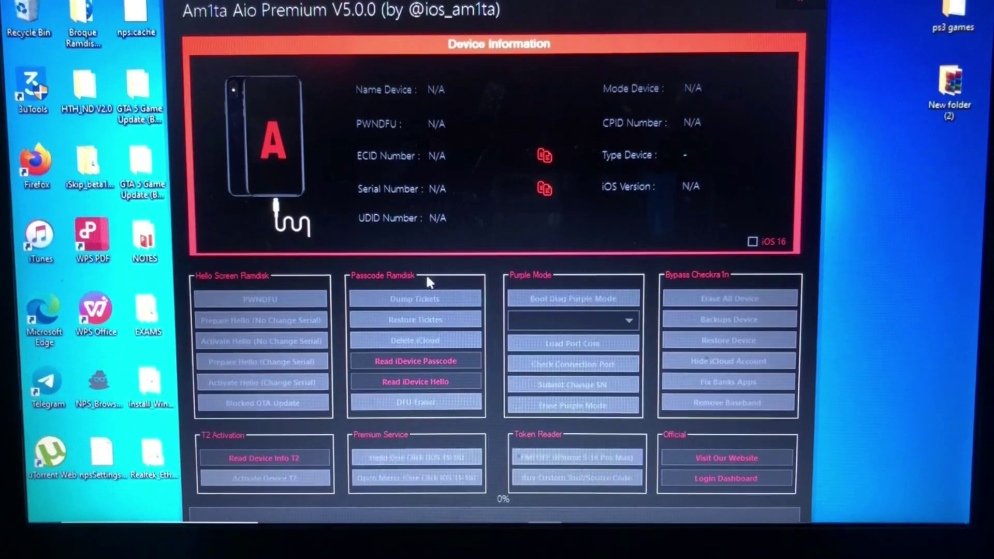
Step: Read the iPhone10,4's ECID, serial and UDID with 'Read iDevice Hello' under Passcode Ramdisk
{"action": "left_click", "coordinate": [420, 382]}
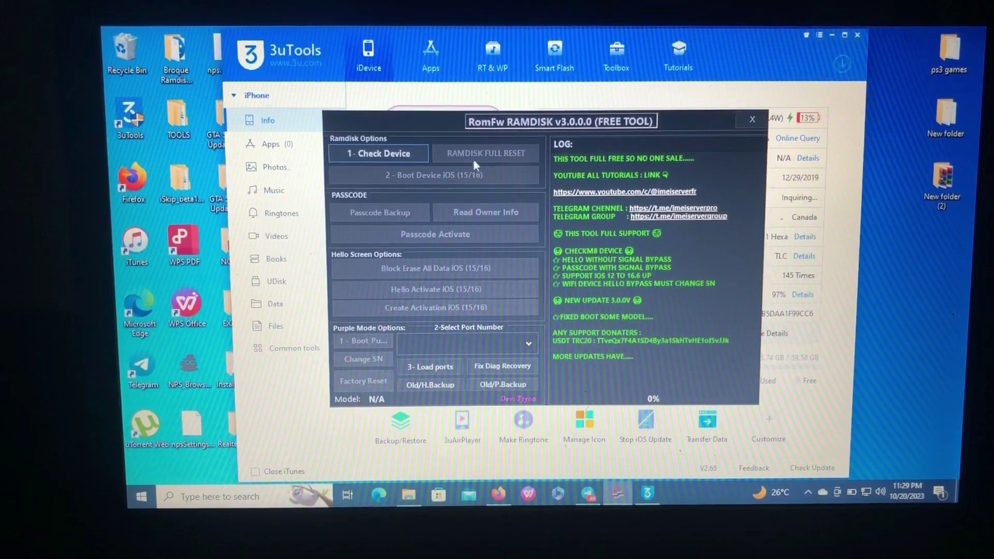
Step: Bring up RomFw RAMDISK's '1- Check Device' options list
{"action": "left_click", "coordinate": [417, 153]}
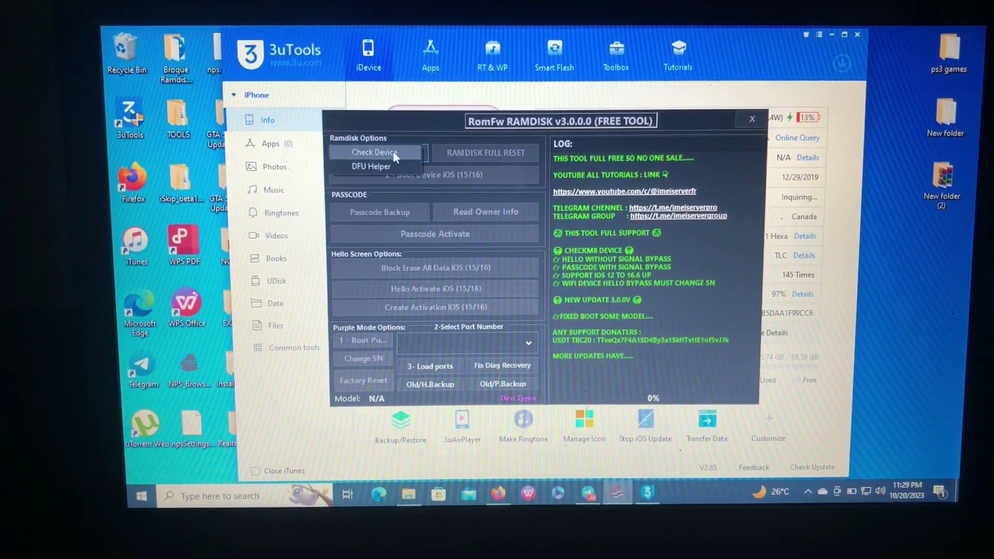
Step: Start the device check, letting Hackt1vator's console finish downloads and mounting until access is granted
{"action": "left_click", "coordinate": [375, 153]}
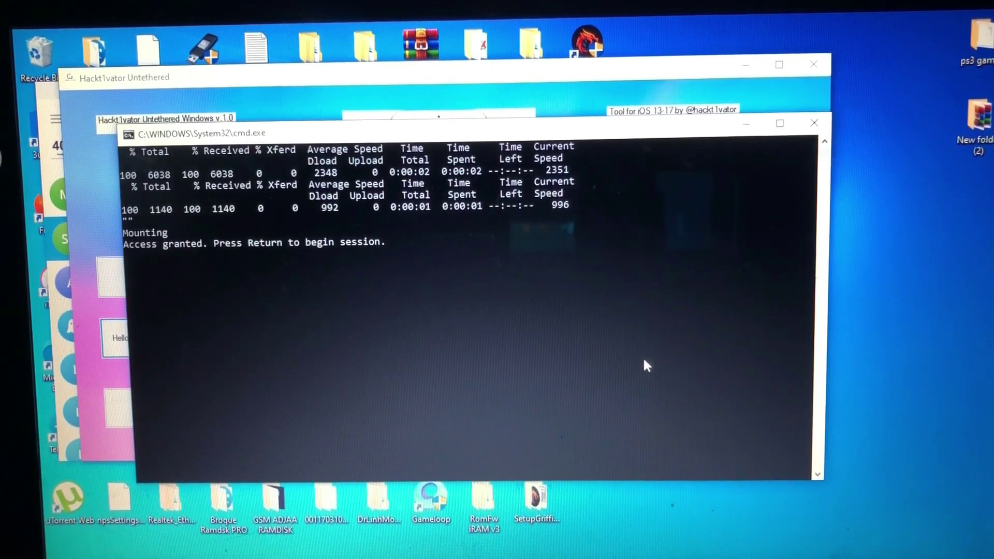
Step: Begin the Hackt1vator session in Command Prompt, which fails to mount the volume (error 69)
{"action": "key", "text": "Return"}
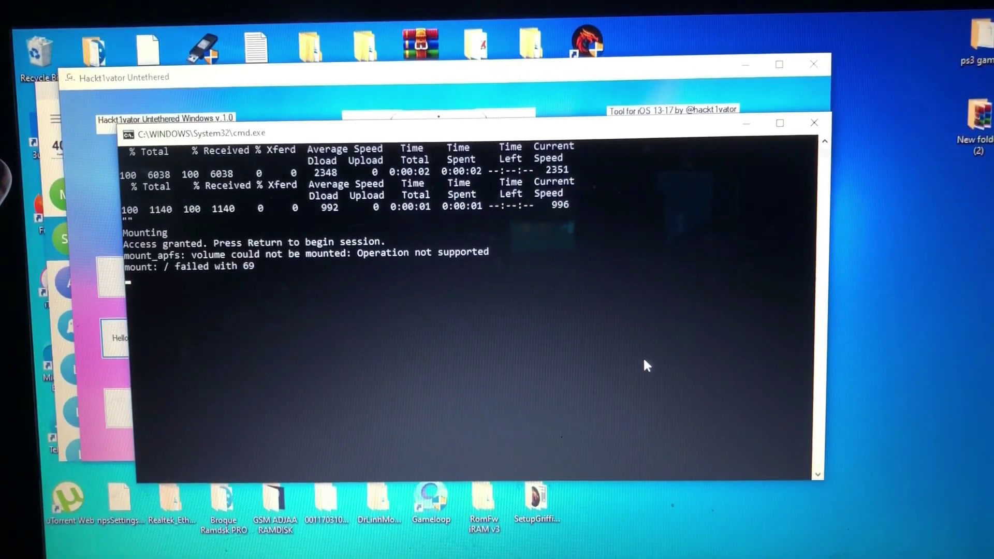